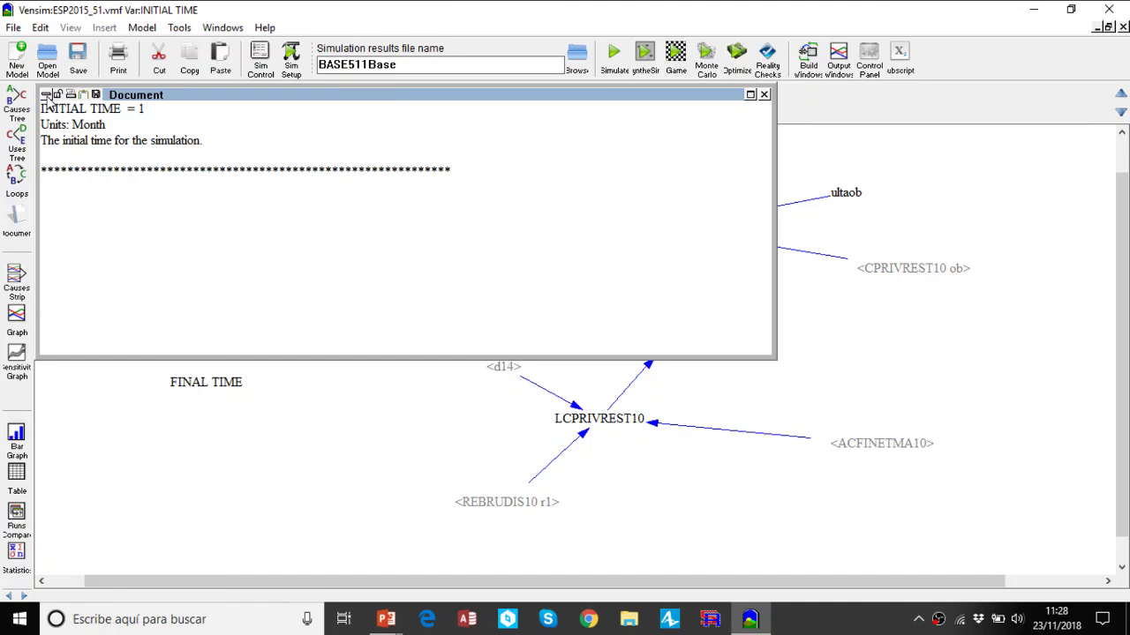
# Step: Close the INITIAL TIME documentation, and display the FINAL TIME variable's documentation before closing it as well
pyautogui.click(46, 95)
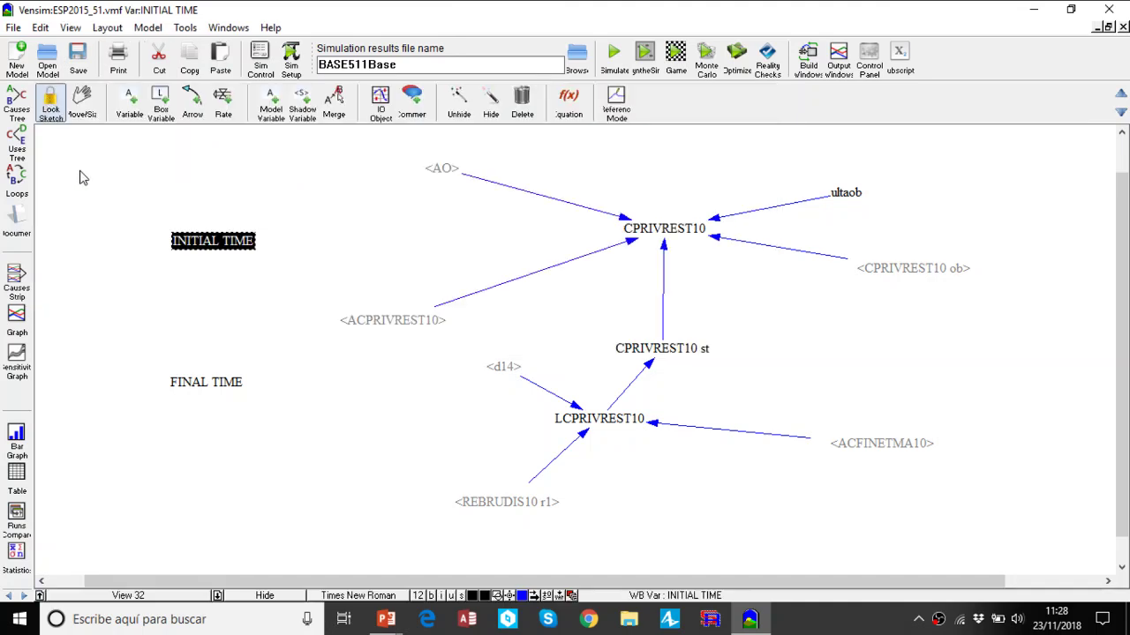
pyautogui.click(192, 386)
pyautogui.click(20, 236)
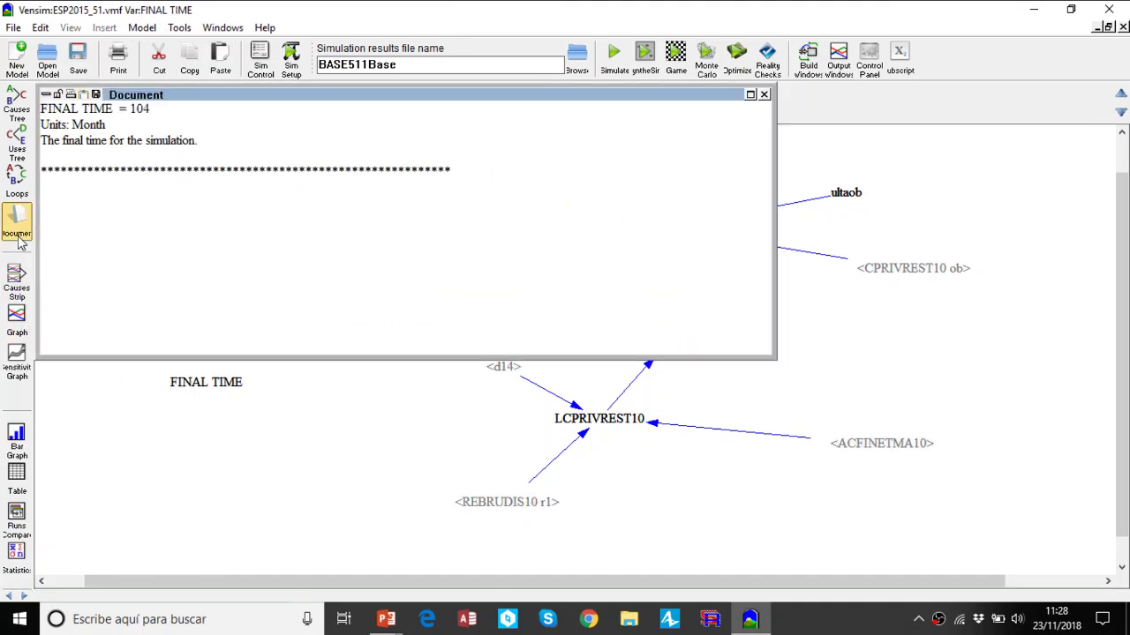
pyautogui.click(46, 94)
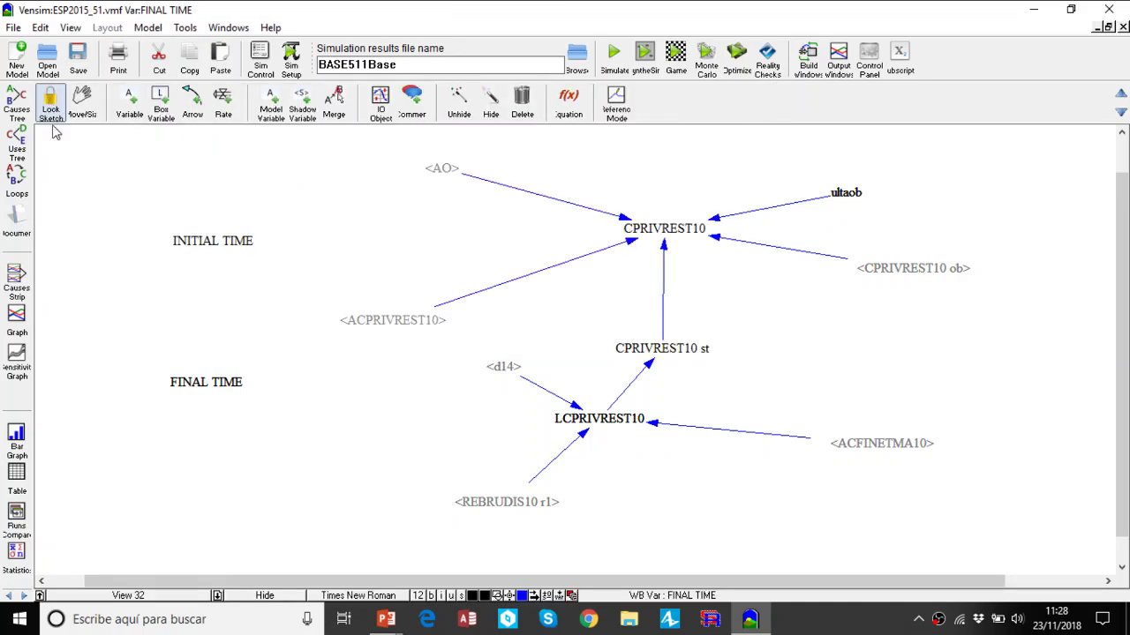
# Step: Document the AO variable's equation and that of the AO ANTERIOR variable it references, and close the documentation
pyautogui.click(441, 170)
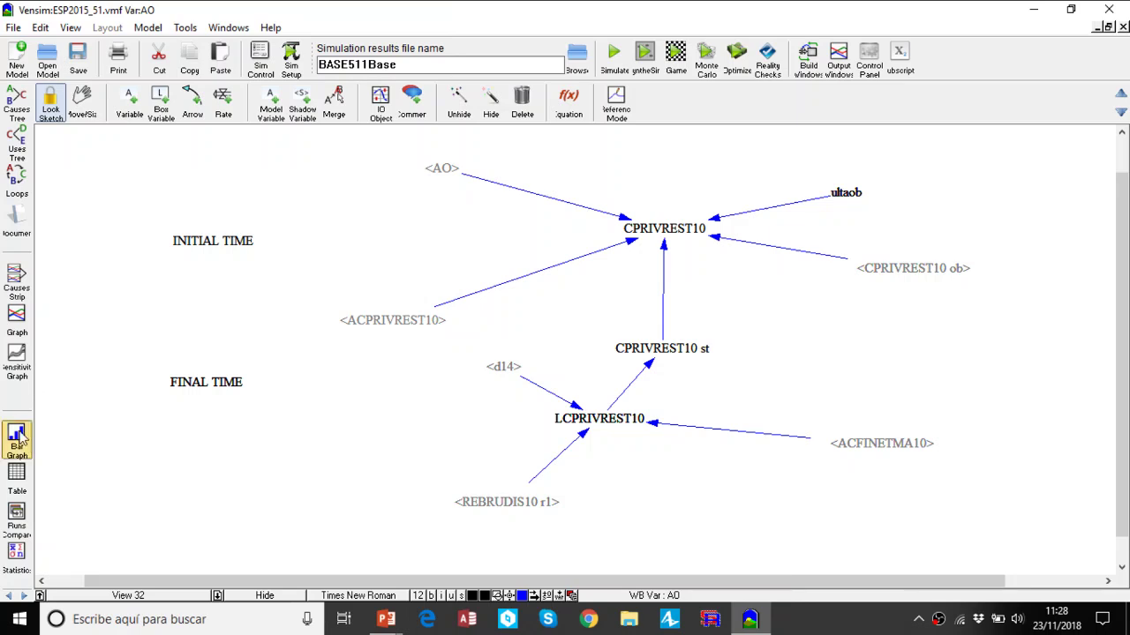
pyautogui.click(25, 234)
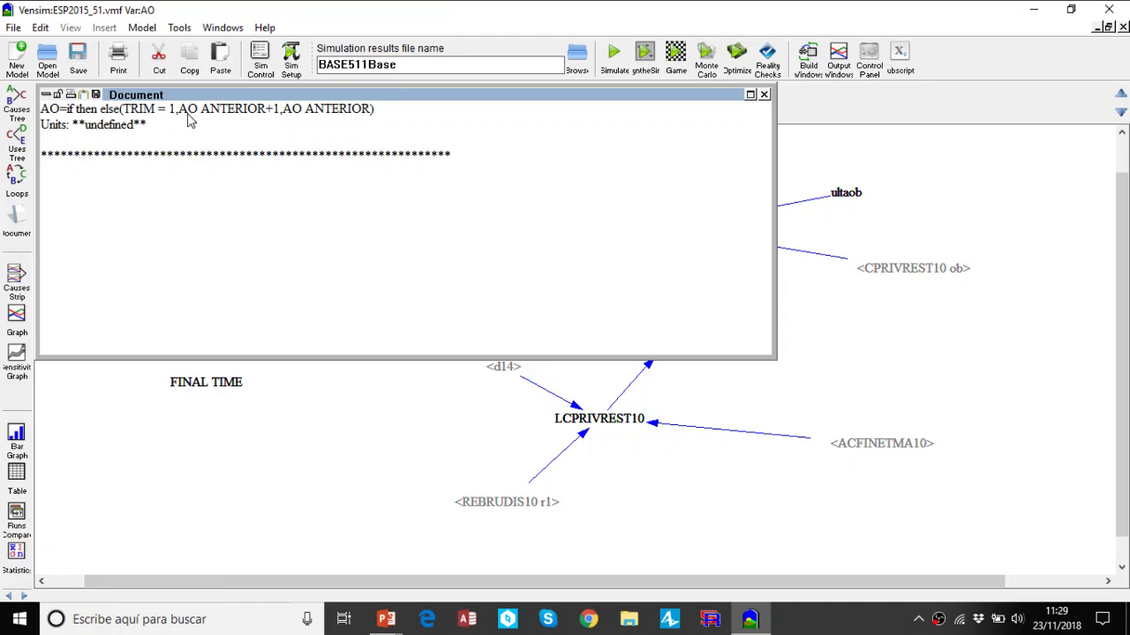
pyautogui.doubleClick(341, 114)
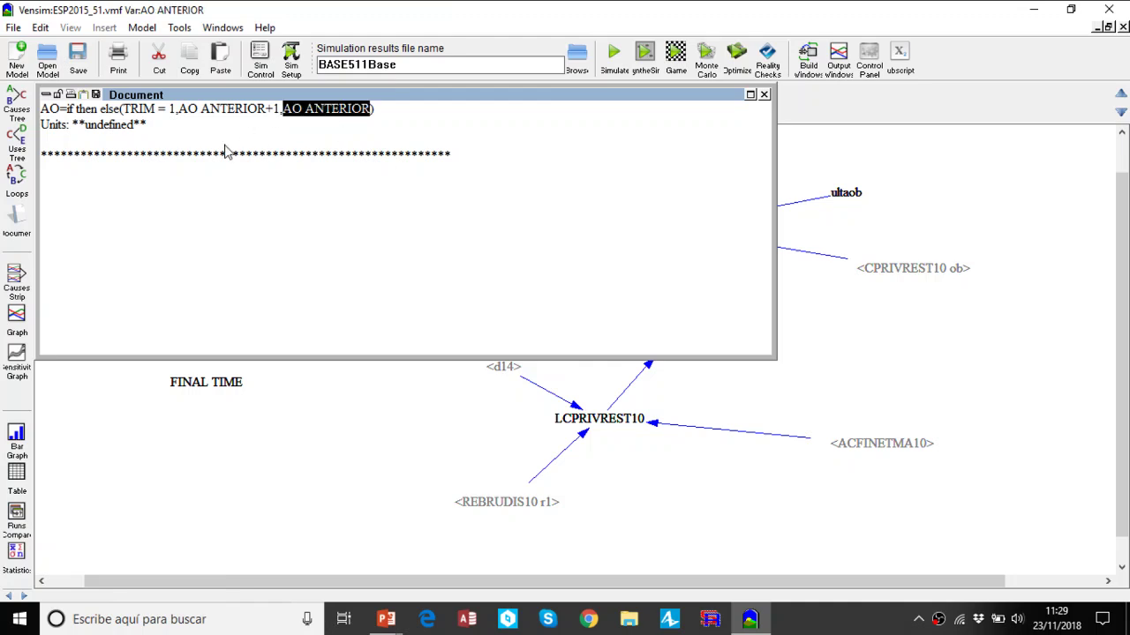
pyautogui.click(20, 228)
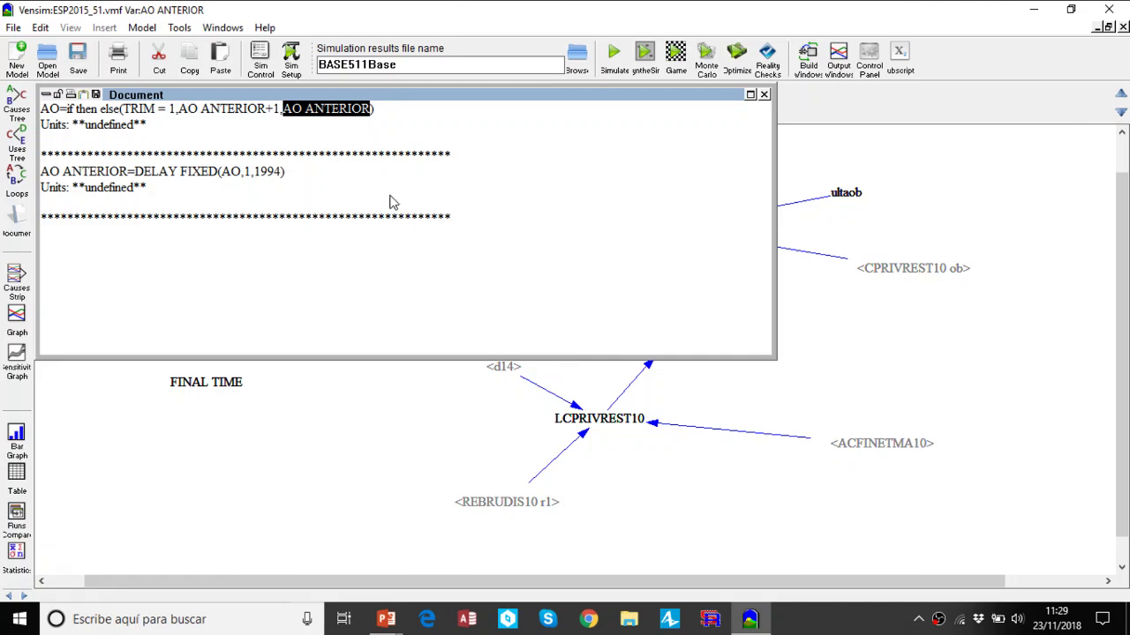
pyautogui.click(49, 100)
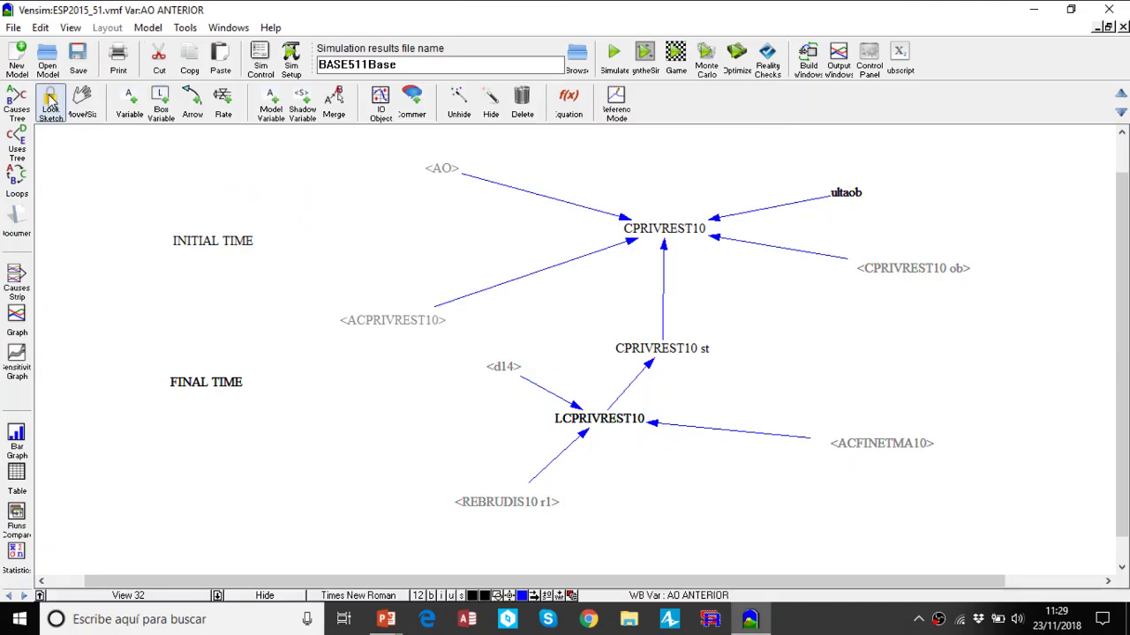
# Step: Display the documentation of the ultaob variable in the sketch and close it again
pyautogui.click(855, 202)
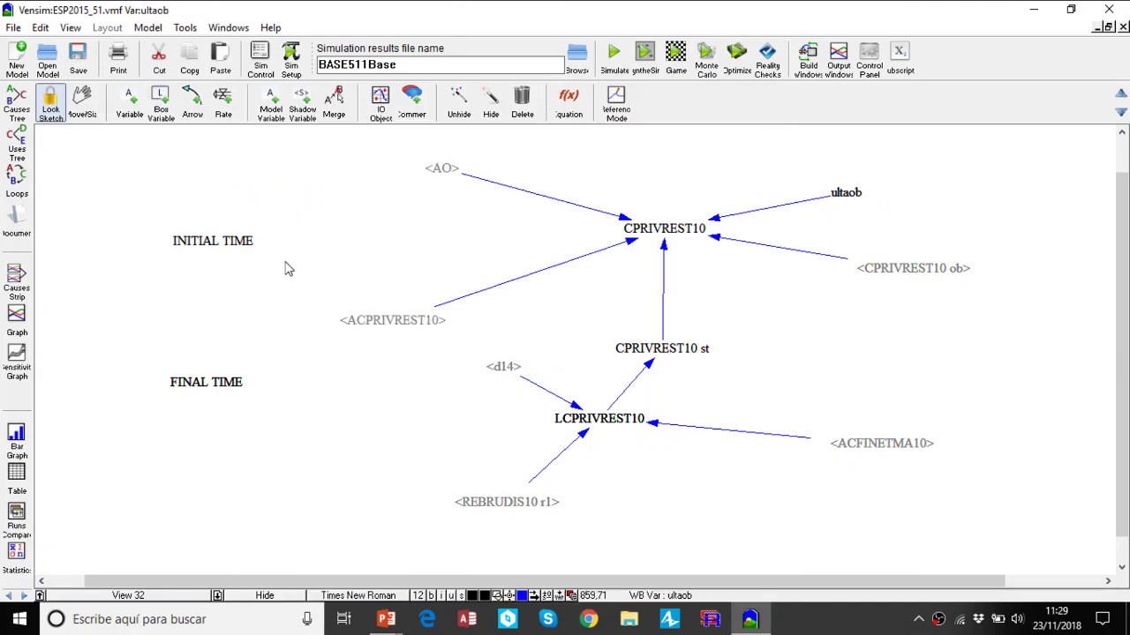
pyautogui.click(17, 222)
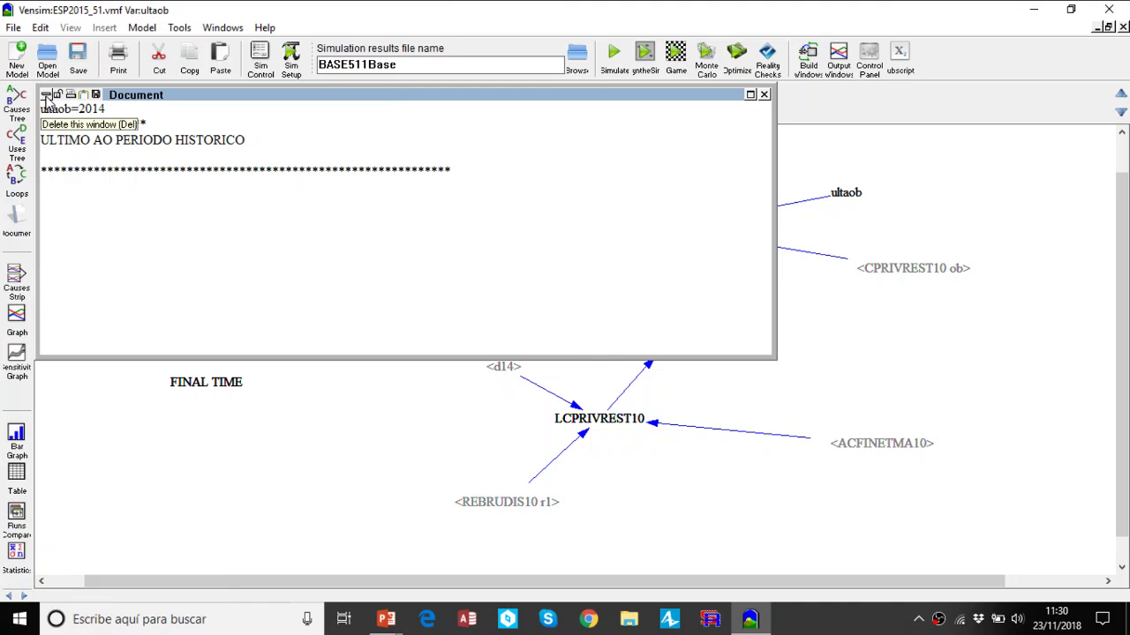
pyautogui.click(46, 98)
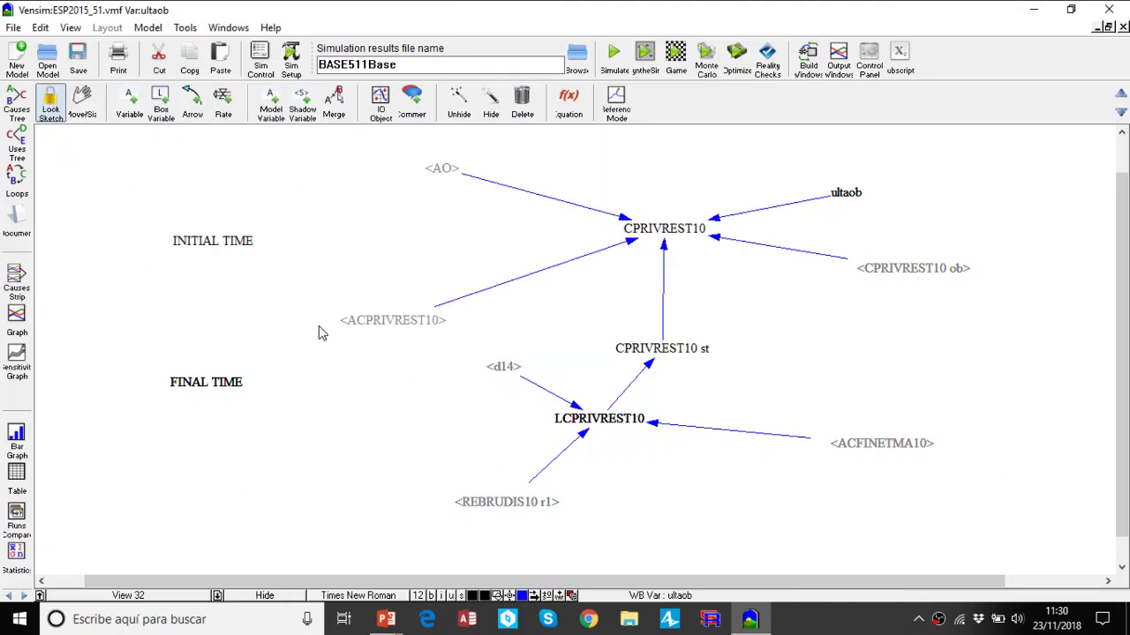
# Step: Show the model as text and examine the macro definitions from contador to r5, highlighting the DELAY FIXED formula of r1
pyautogui.click(71, 27)
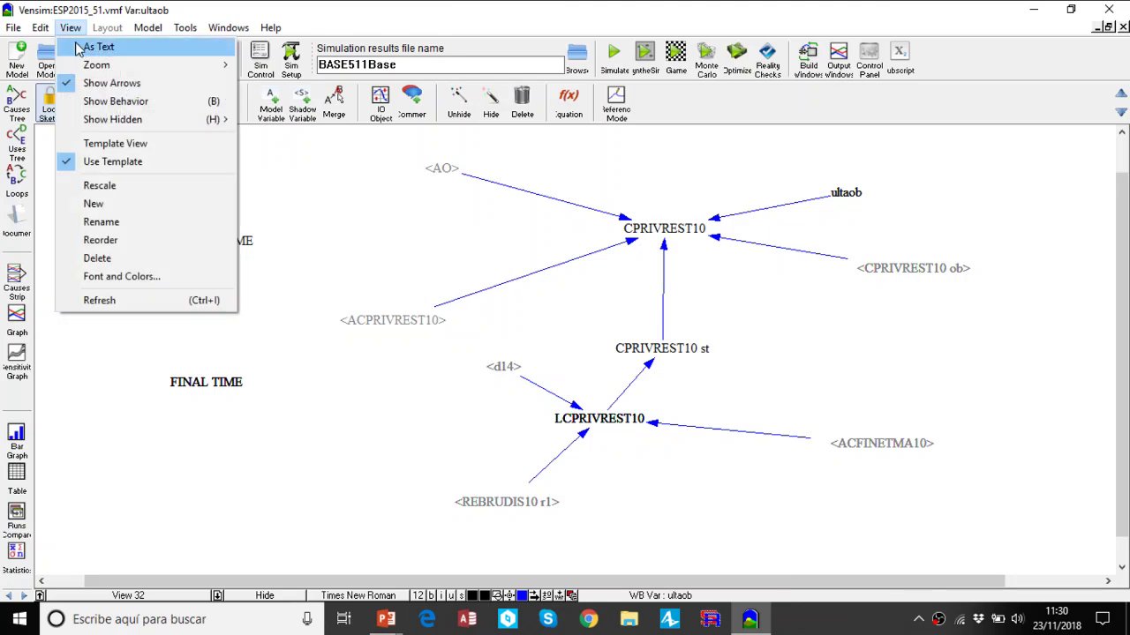
pyautogui.click(97, 47)
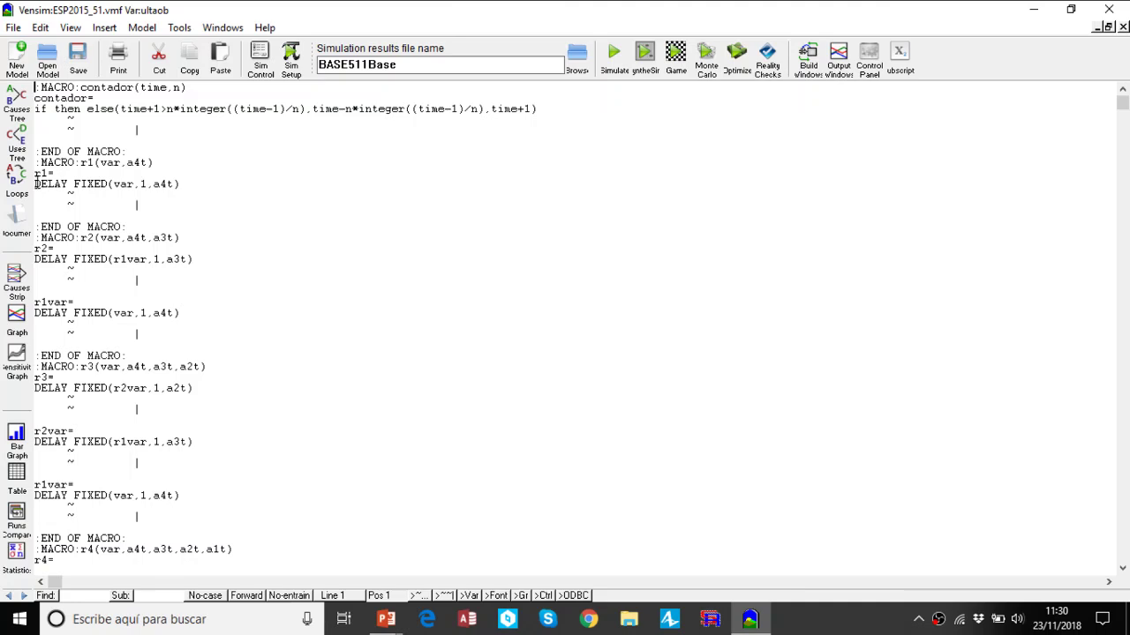
pyautogui.moveTo(36, 182); pyautogui.dragTo(190, 184)
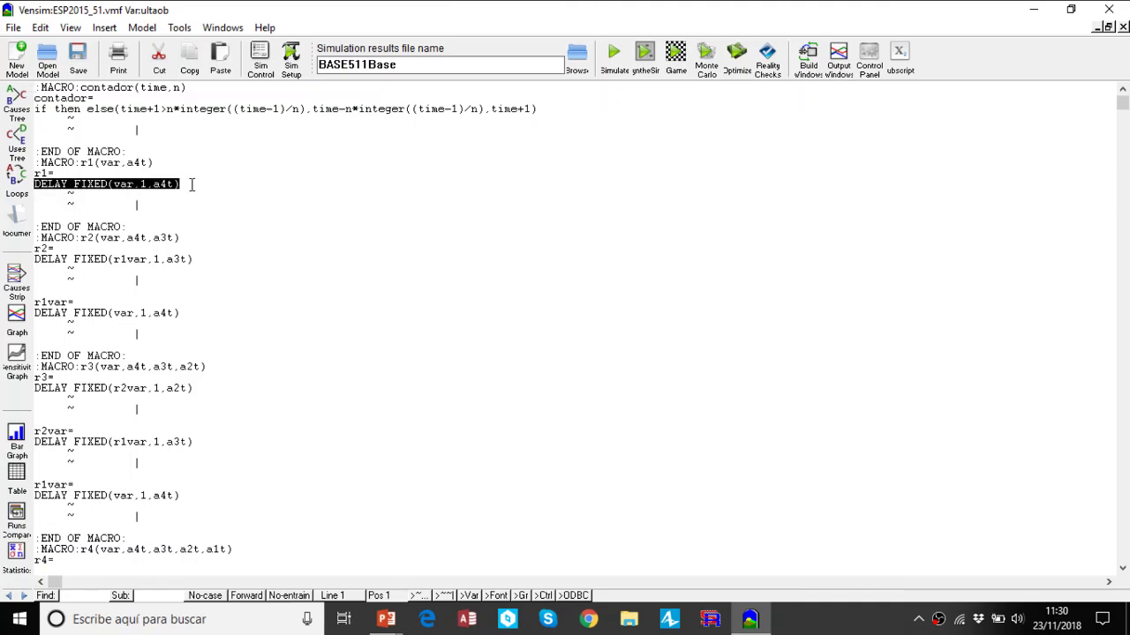
pyautogui.click(50, 174)
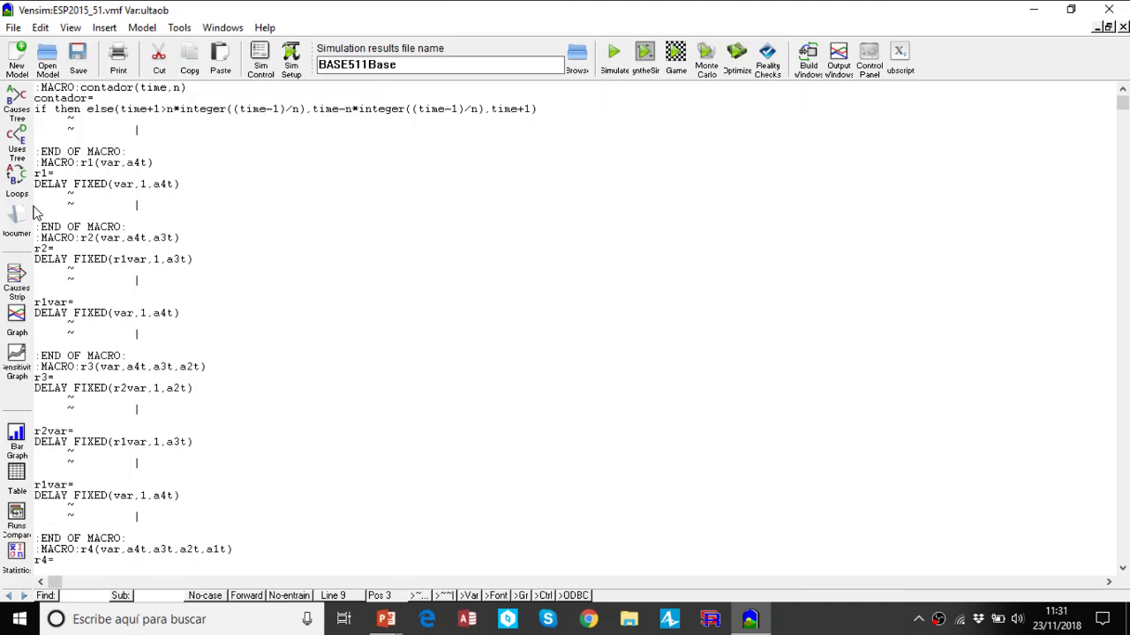
pyautogui.scroll(-2, 143, 343)
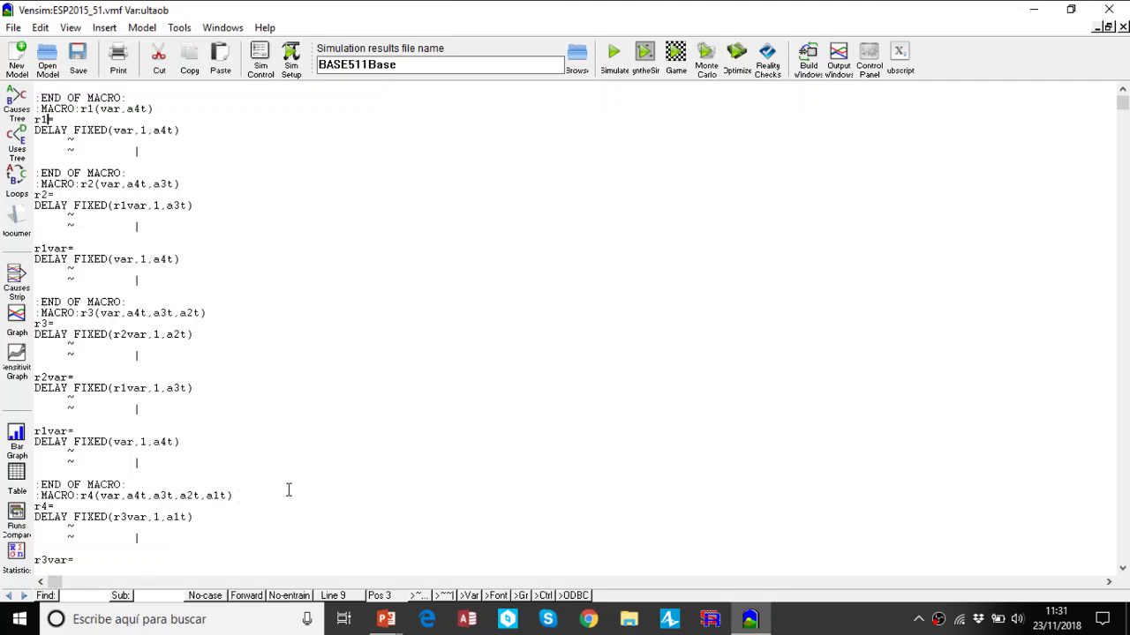
pyautogui.scroll(-4, 313, 477)
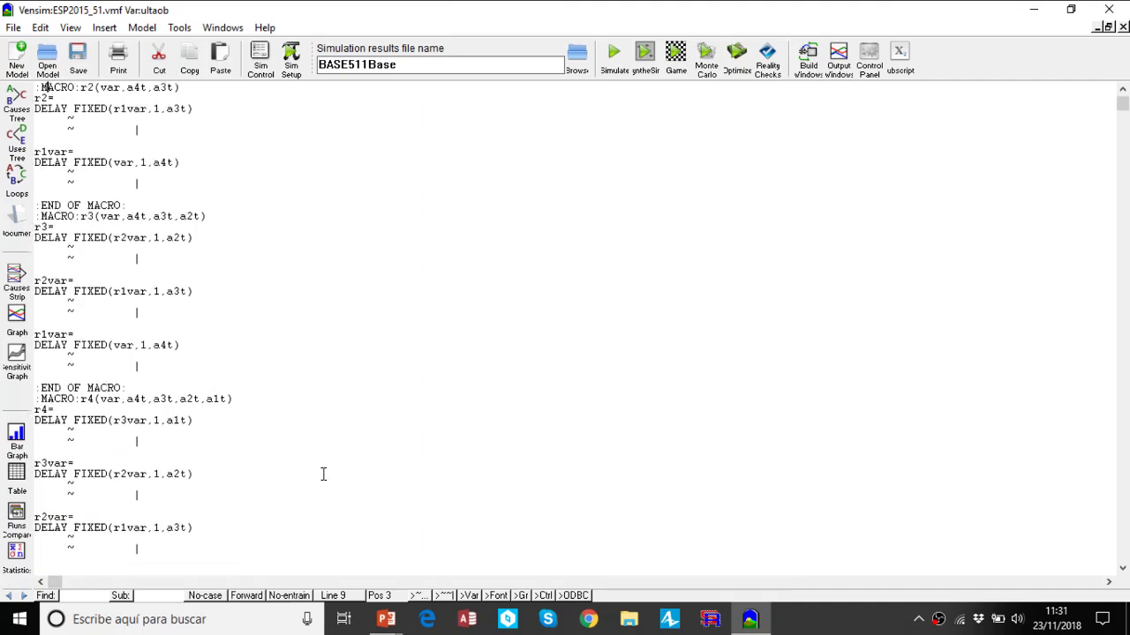
pyautogui.scroll(-3, 323, 475)
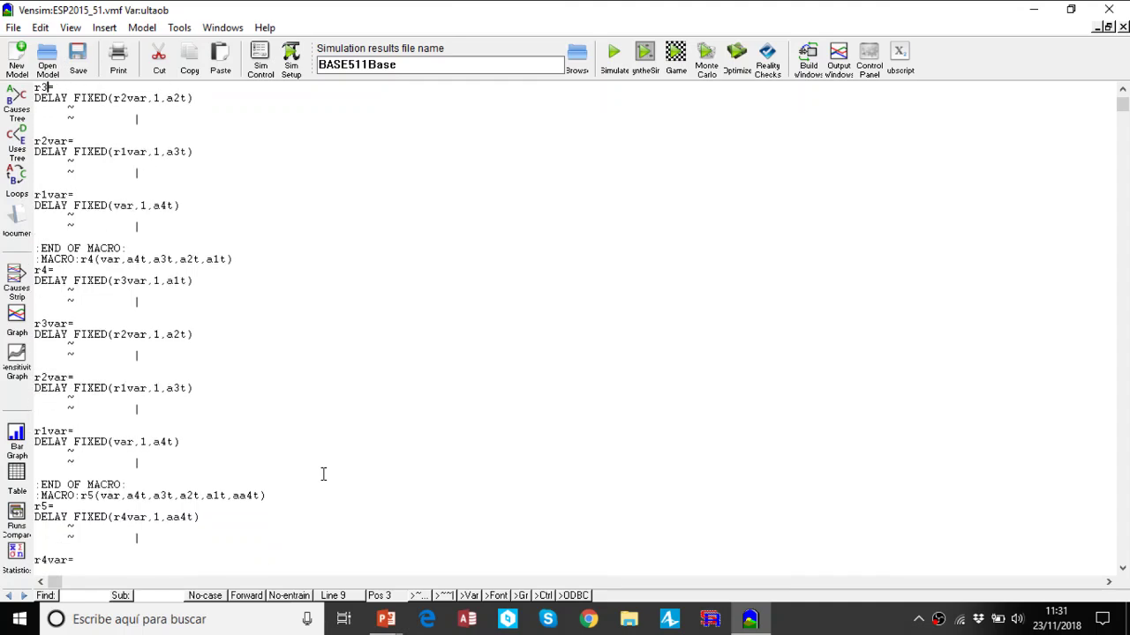
pyautogui.scroll(-3, 322, 475)
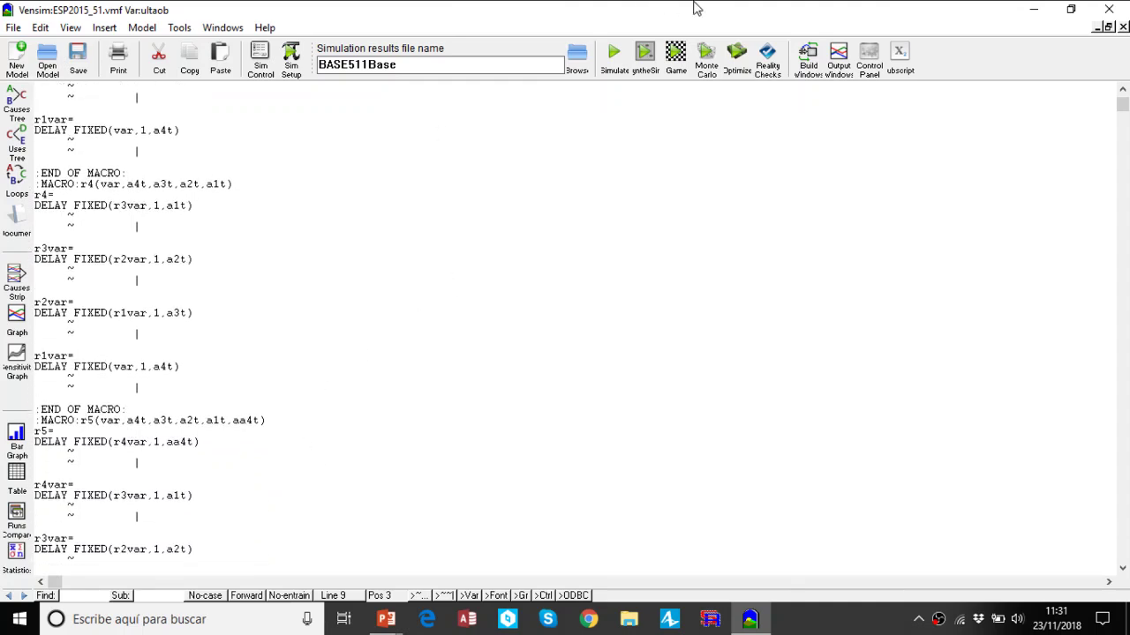
# Step: Close Vensim and advance the presentation to the cycle diagram linking Modelo, Resultados, Aplicación SSD and Datos
pyautogui.click(1112, 14)
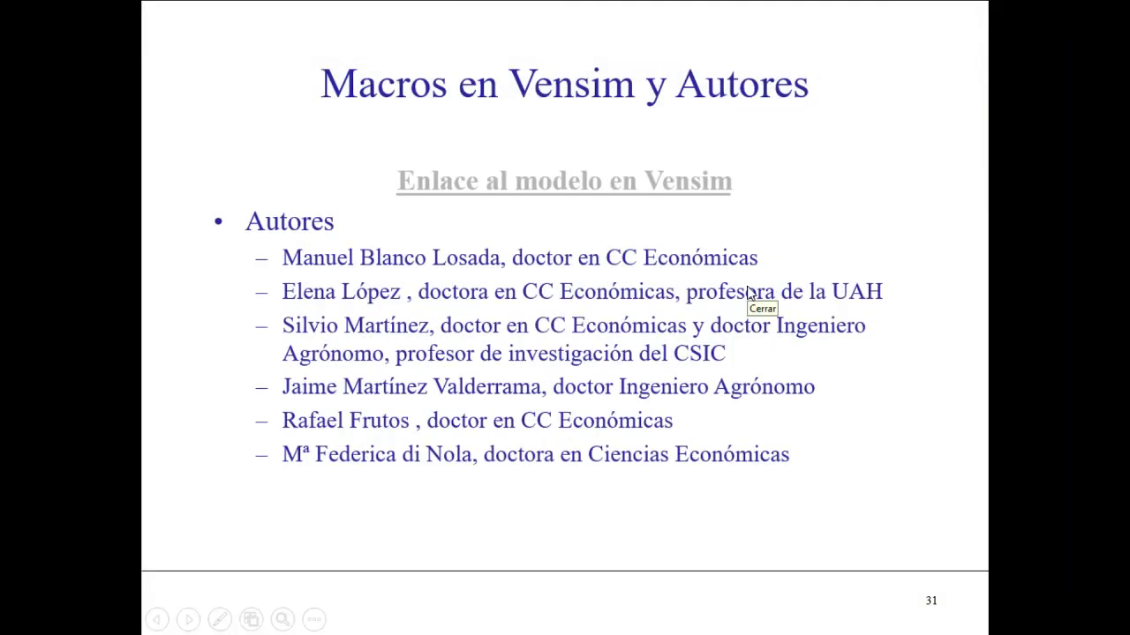
pyautogui.click(747, 293)
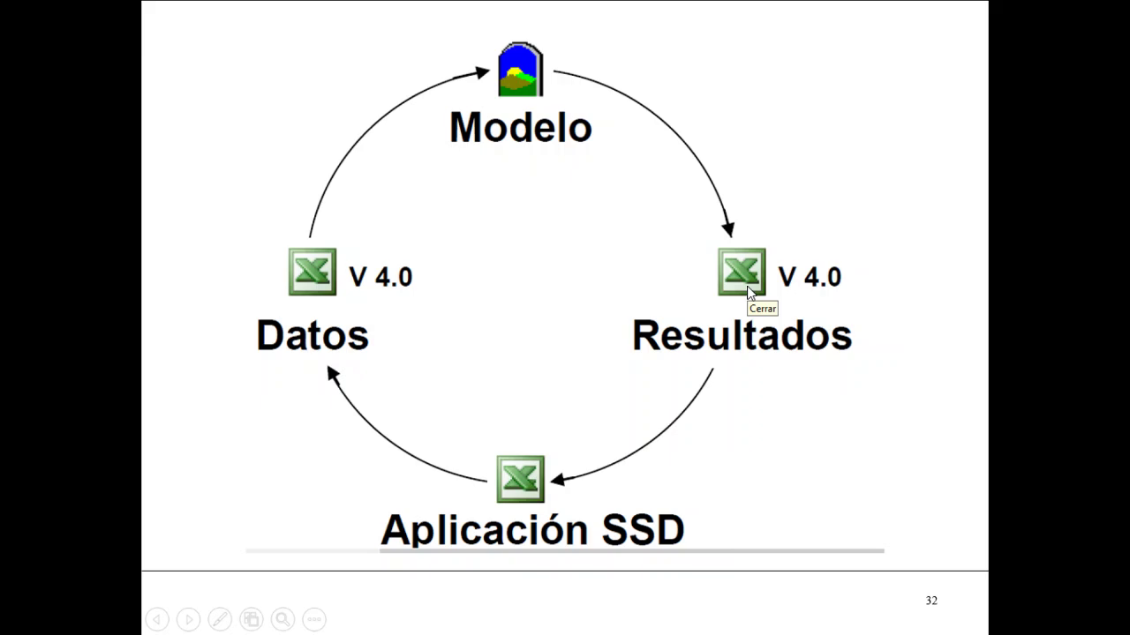
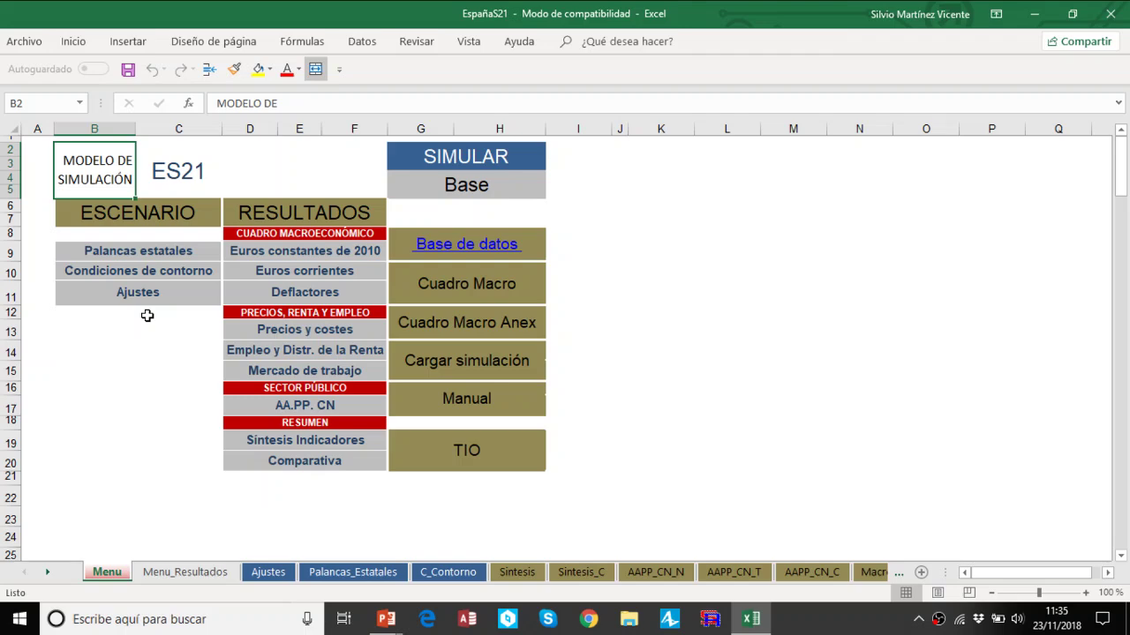
# Step: Open the Palancas estatales scenario in the EspañaS21 workbook and examine its spending budget and revenue rows down to the end
pyautogui.click(148, 256)
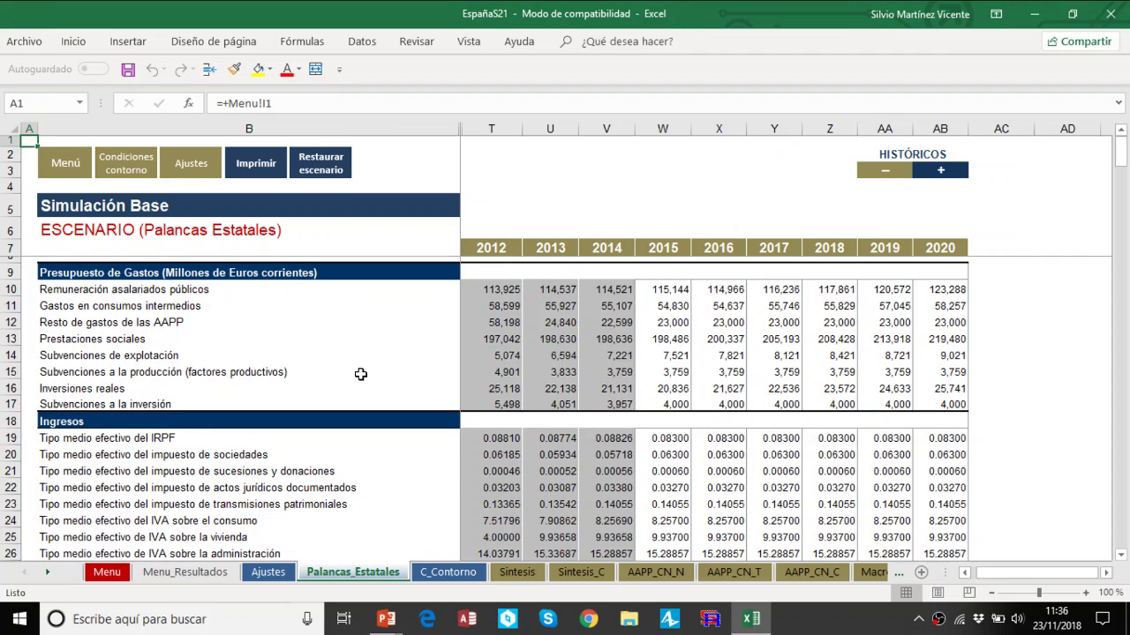
pyautogui.scroll(-1, 361, 371)
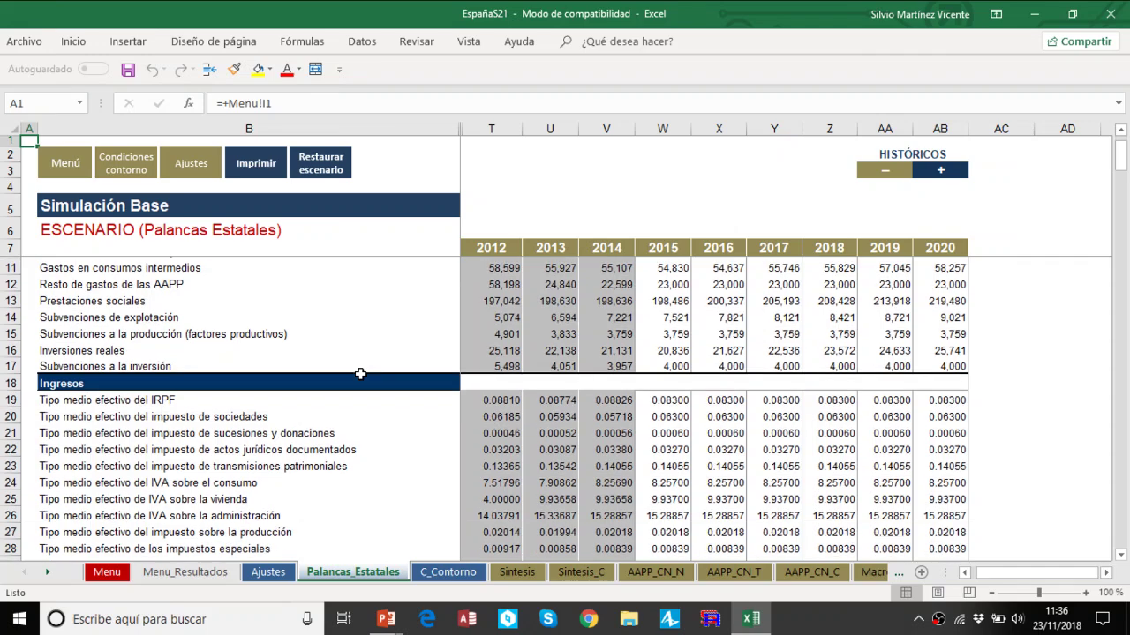
pyautogui.scroll(1, 361, 369)
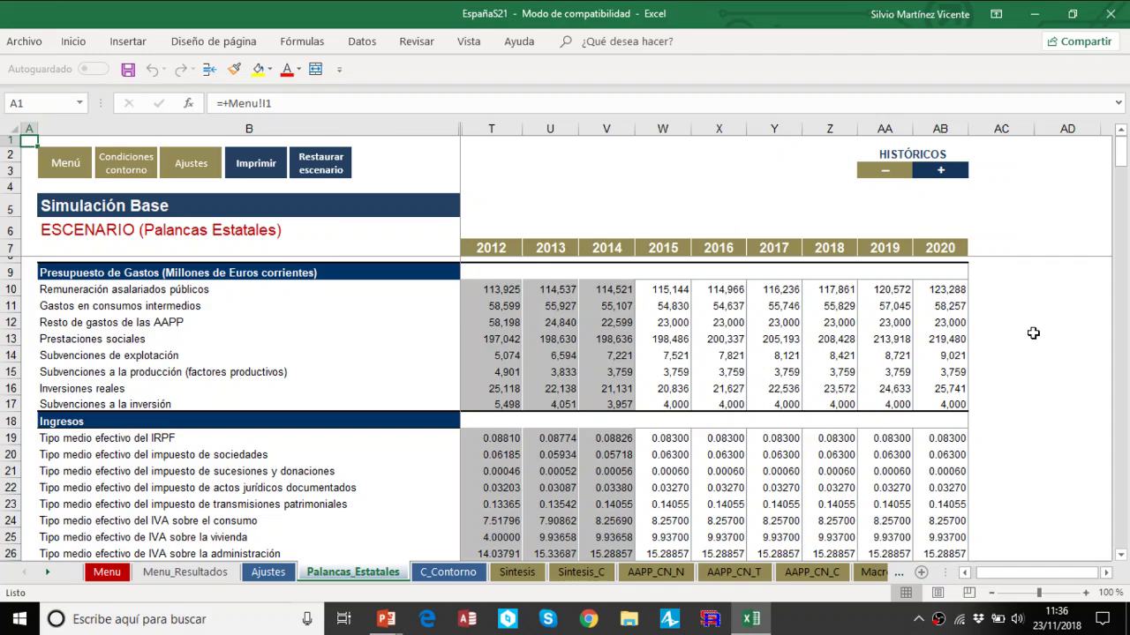
pyautogui.scroll(-1, 1032, 332)
pyautogui.scroll(-1, 1032, 333)
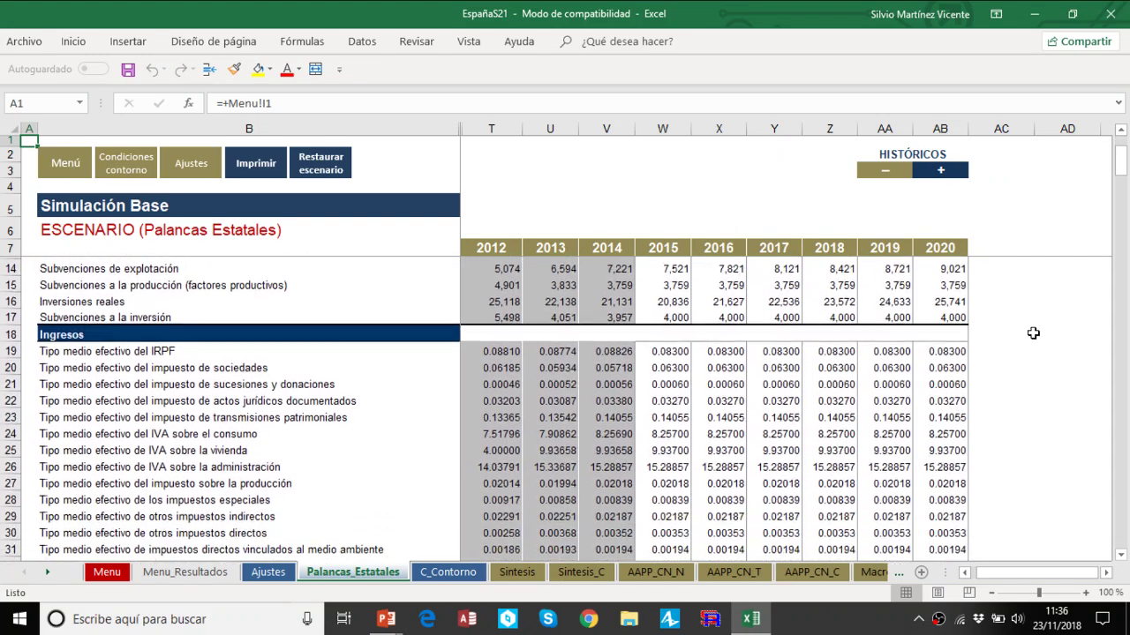
pyautogui.scroll(-1, 1032, 333)
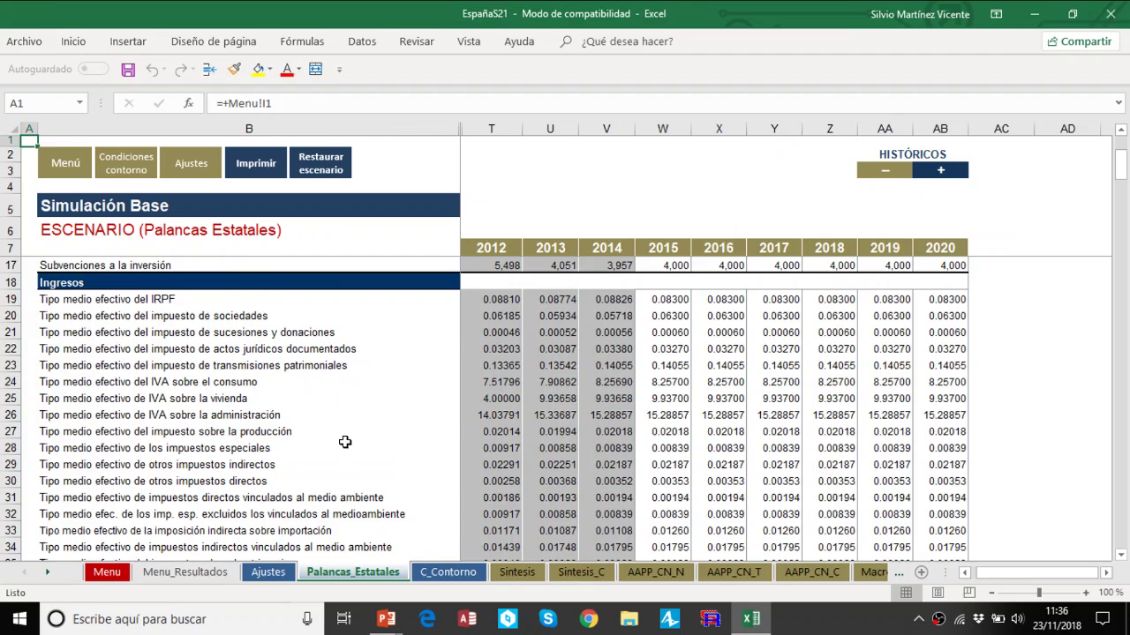
pyautogui.scroll(-2, 345, 439)
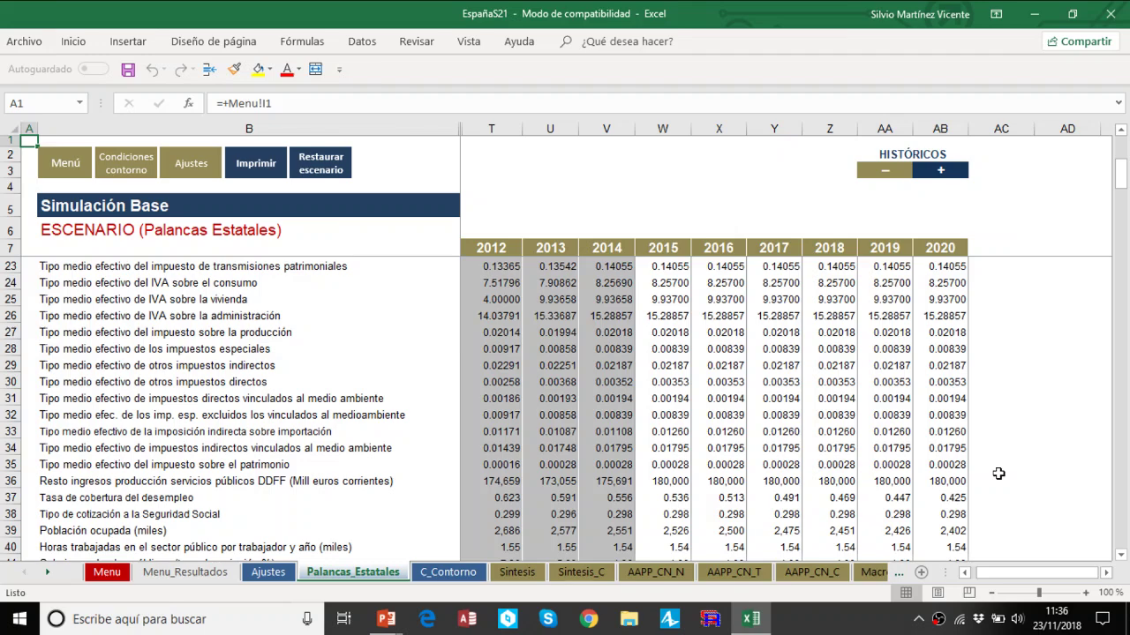
pyautogui.scroll(-1, 998, 467)
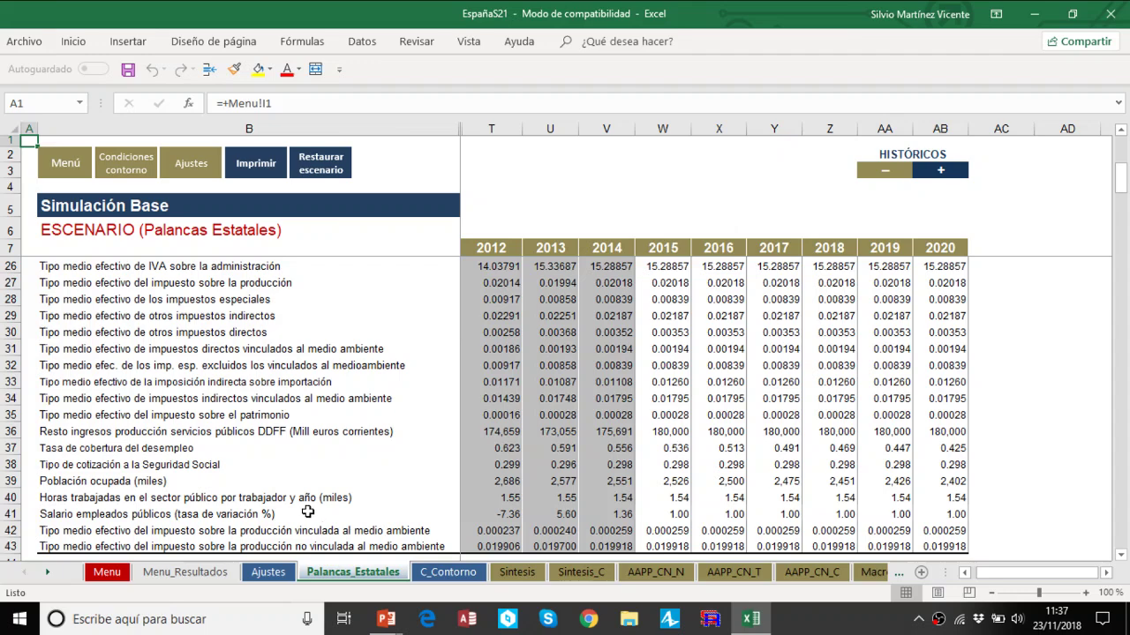
pyautogui.scroll(-2, 307, 511)
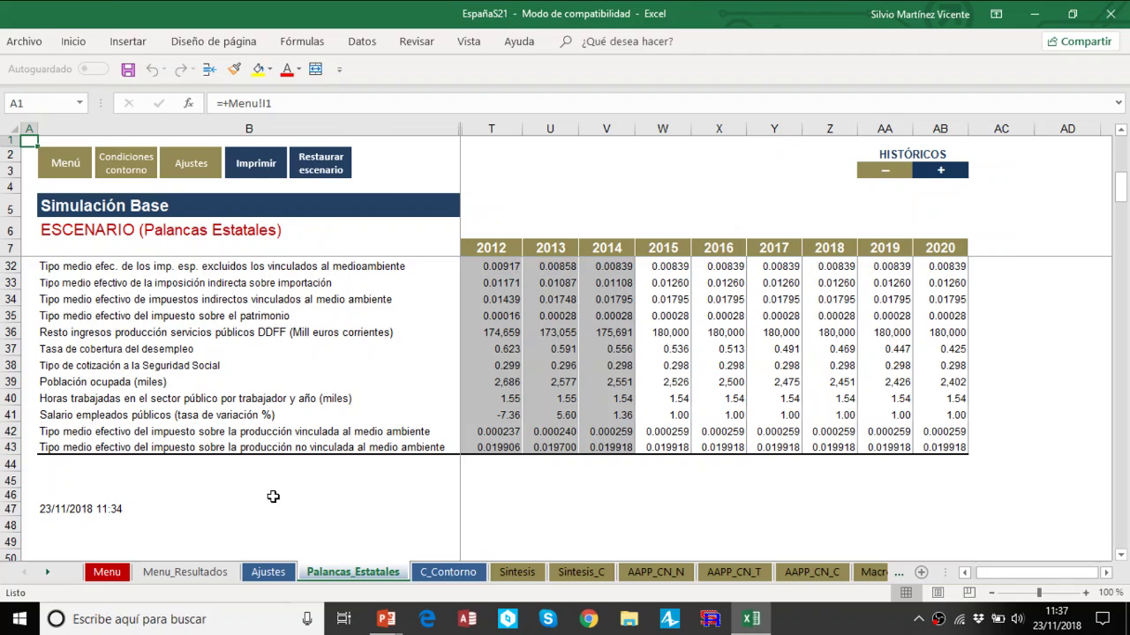
pyautogui.scroll(2, 272, 497)
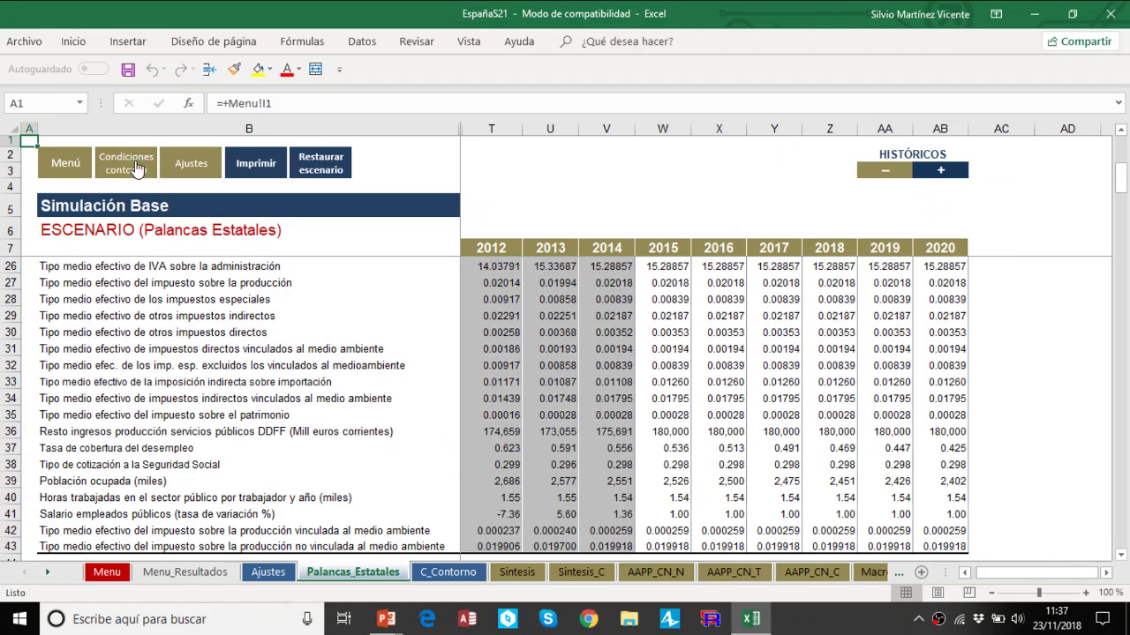
# Step: Open the Condiciones de contorno scenario and show its additional historical years alongside the 2015–2020 values
pyautogui.click(134, 167)
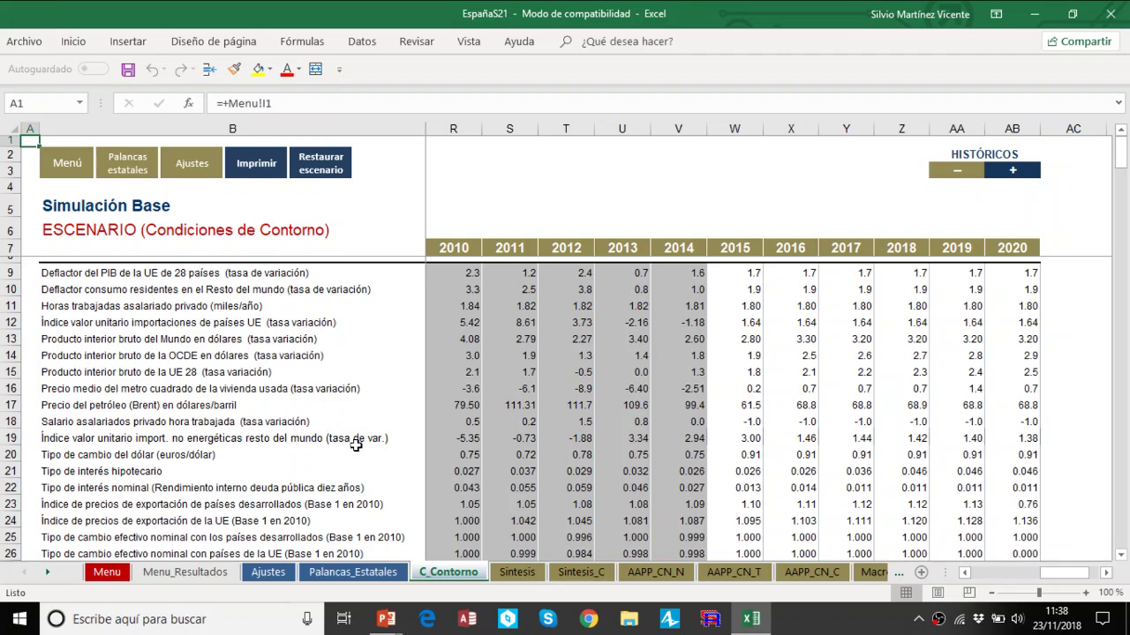
pyautogui.scroll(-1, 356, 446)
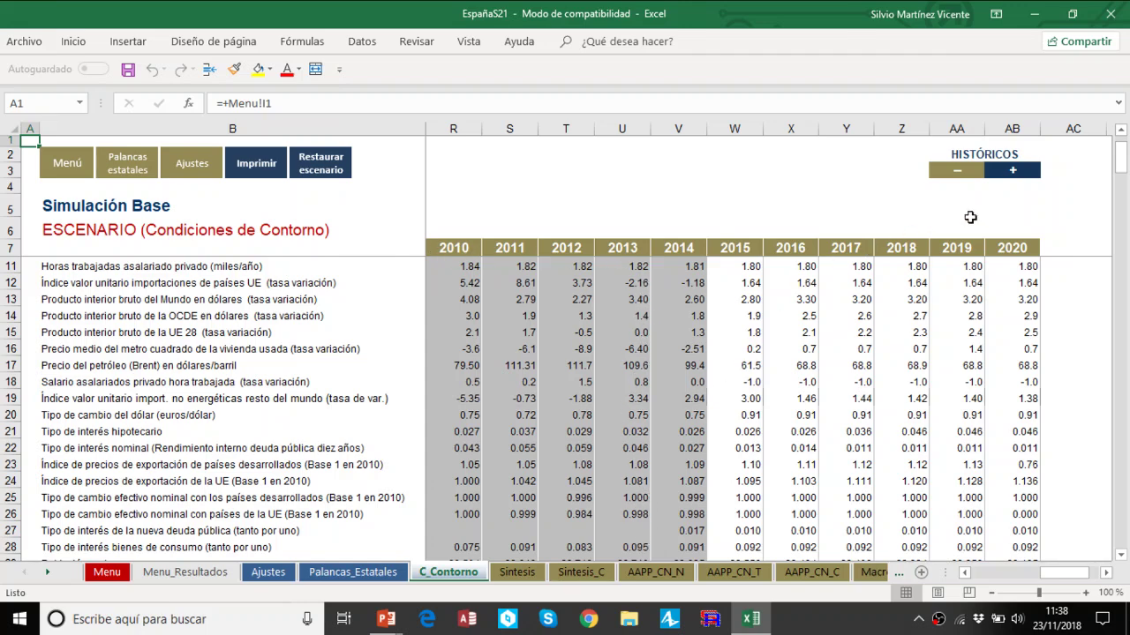
pyautogui.click(1013, 170)
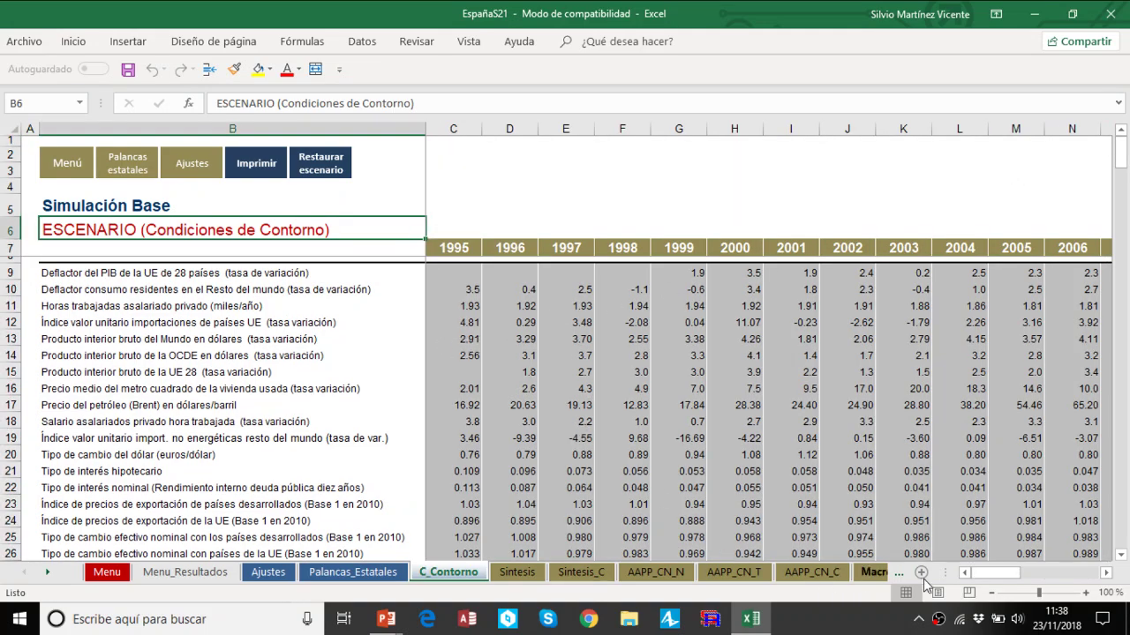
pyautogui.moveTo(999, 571); pyautogui.dragTo(1079, 570)
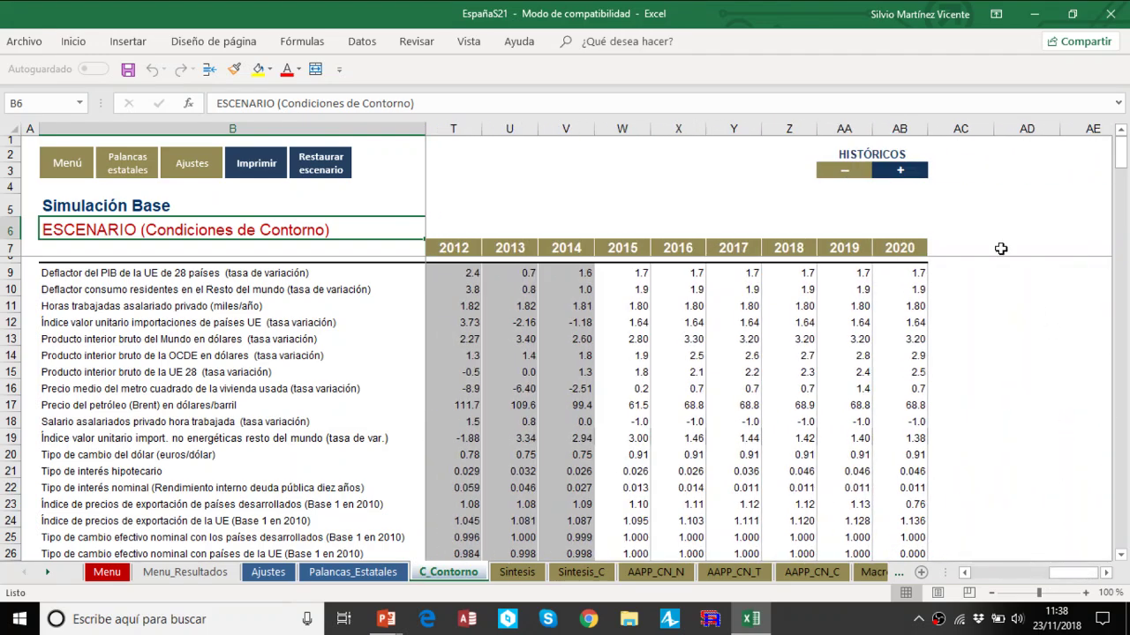
# Step: Hide the additional historical years in the Condiciones de contorno scenario and return to the main menu
pyautogui.click(844, 180)
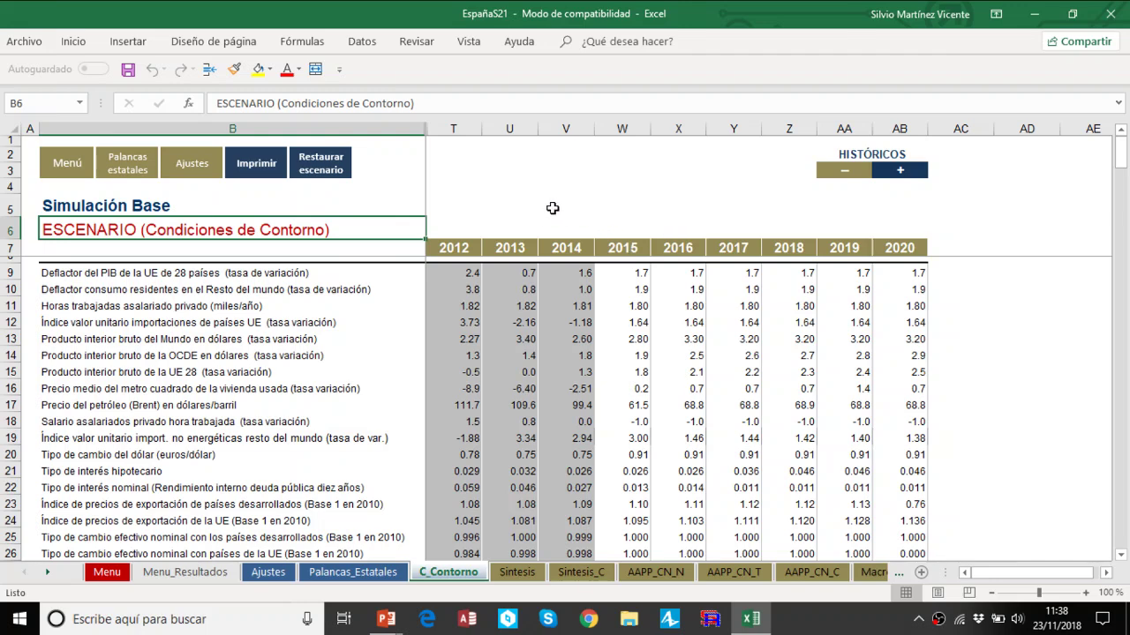
pyautogui.click(78, 175)
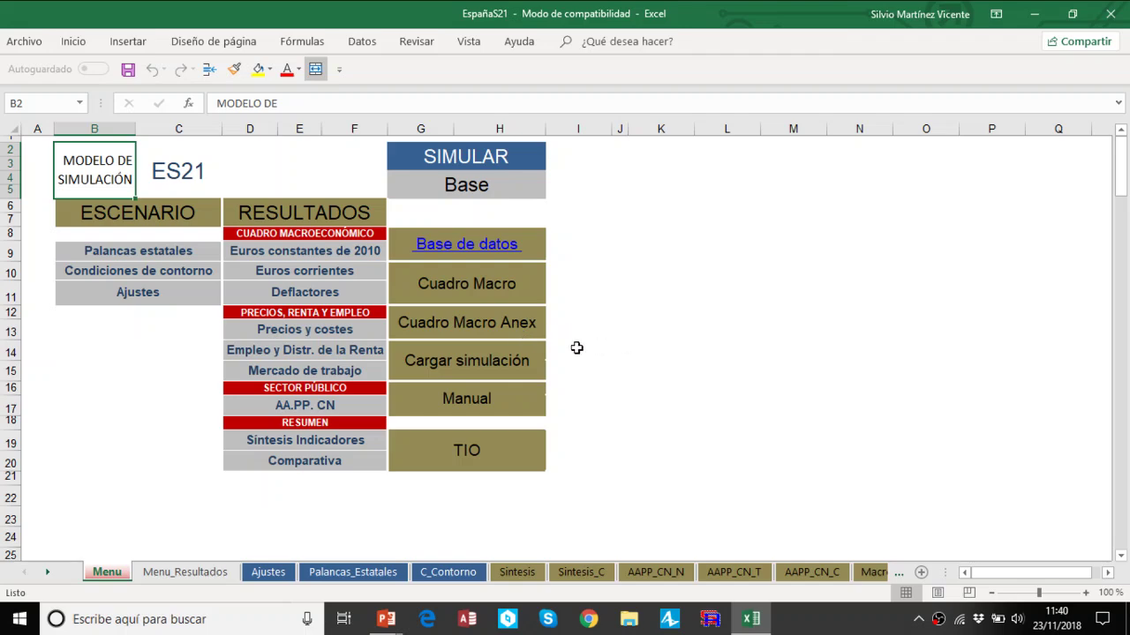
# Step: Load the saved simulation named Base into the model
pyautogui.click(465, 377)
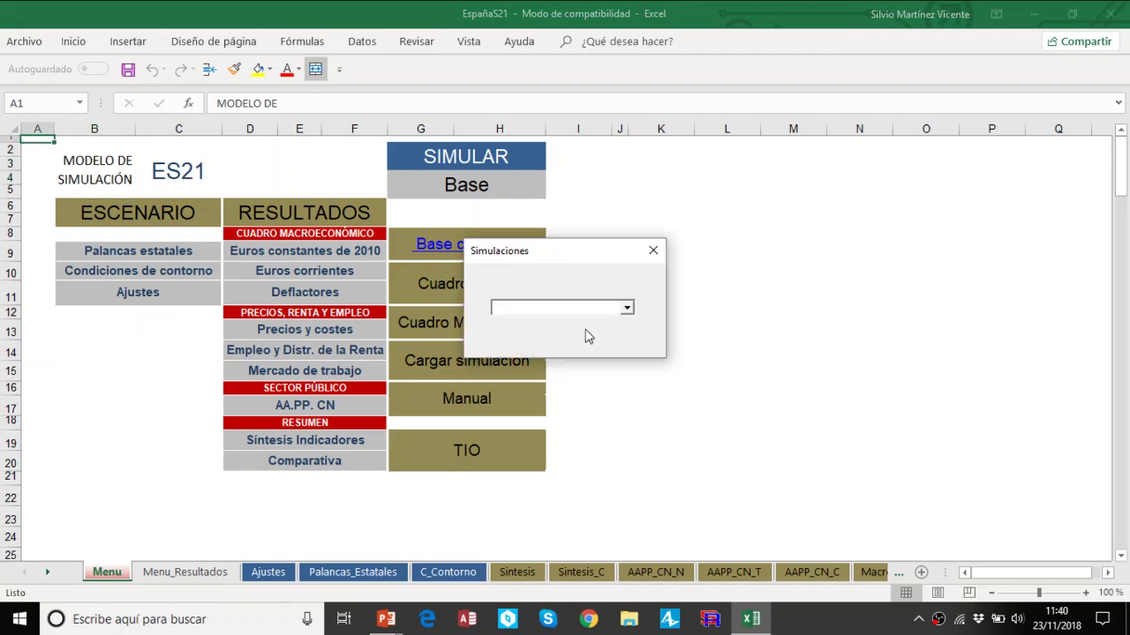
pyautogui.click(627, 308)
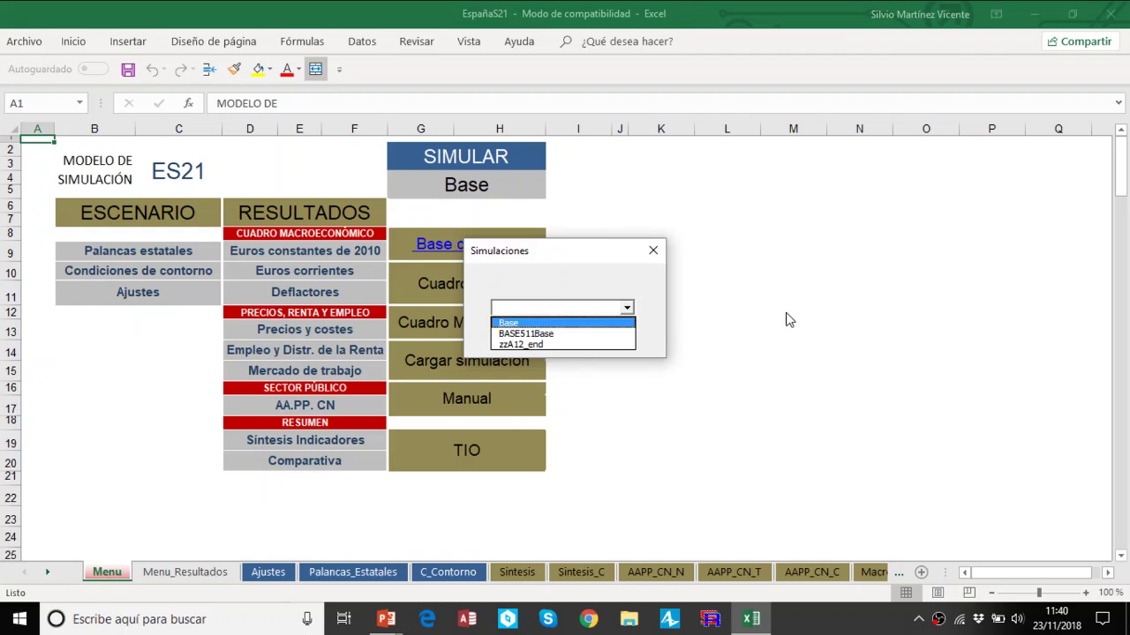
pyautogui.click(512, 324)
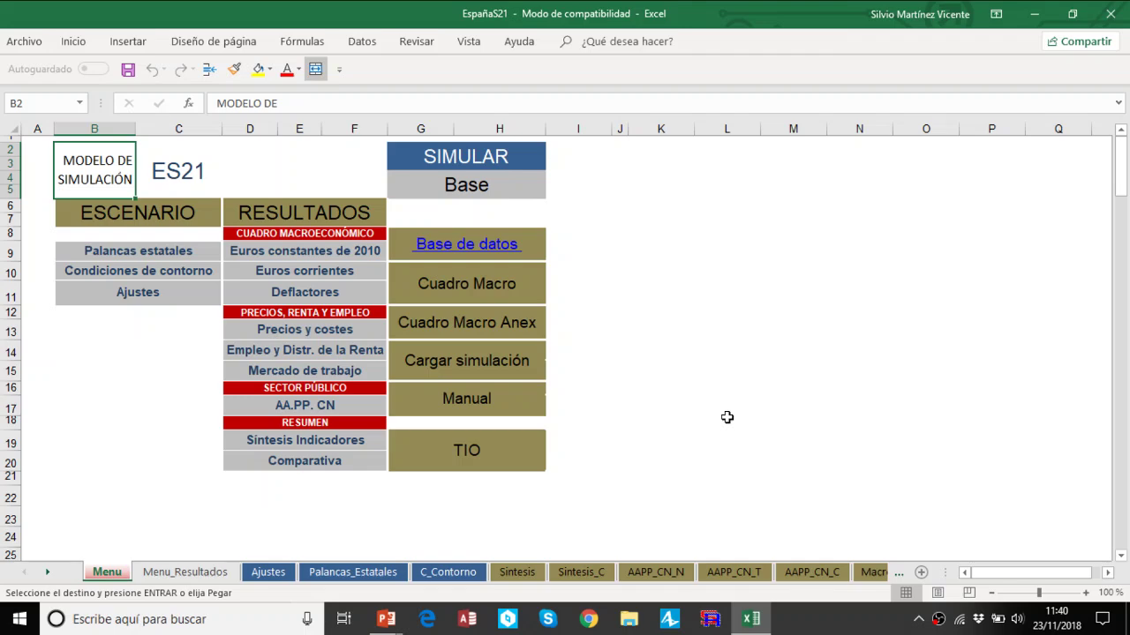
# Step: Open the TIO section from the simulation model's main menu
pyautogui.click(470, 451)
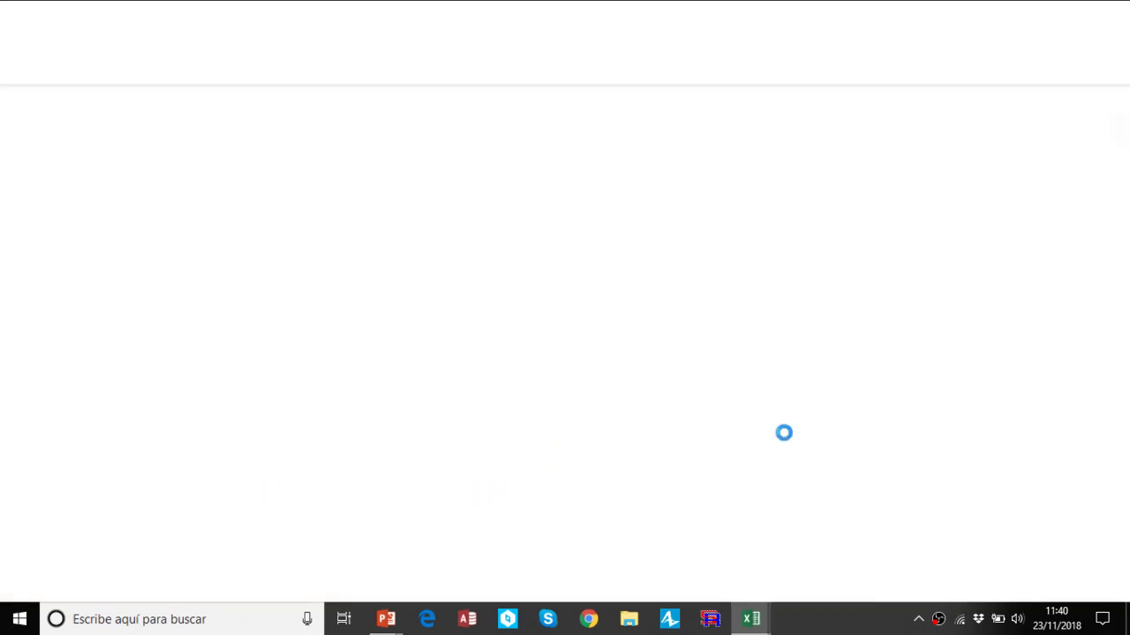